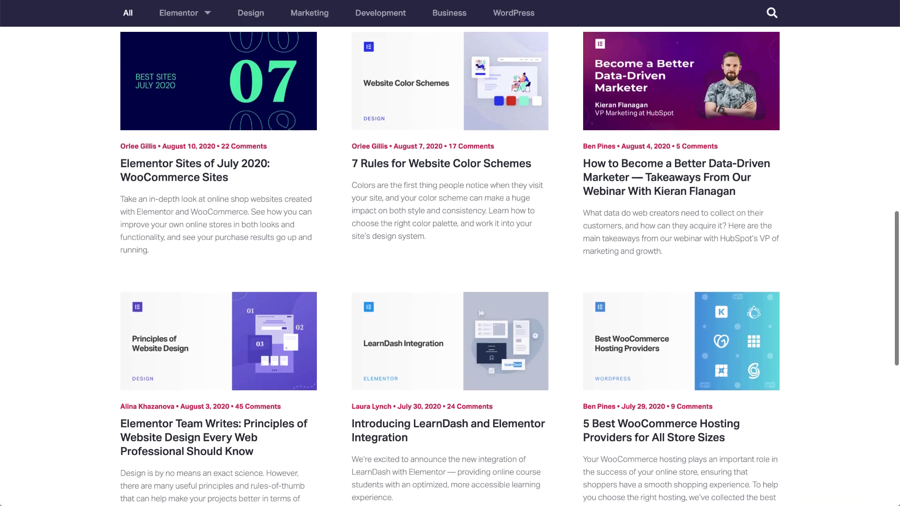
scroll(450, 267, "down", 2)
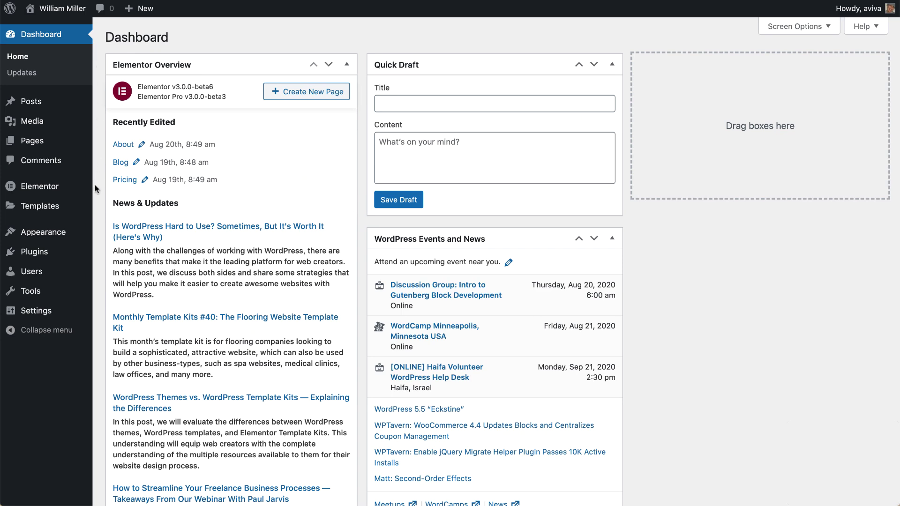
Create a new Theme Builder archive template and insert the saved Archive template from My Templates.
mouse_move(75, 206)
left_click(141, 240)
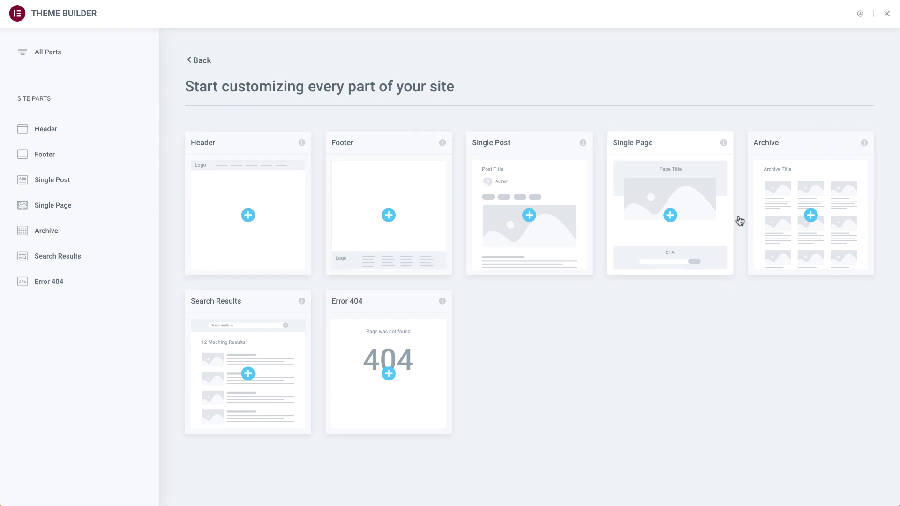
left_click(811, 215)
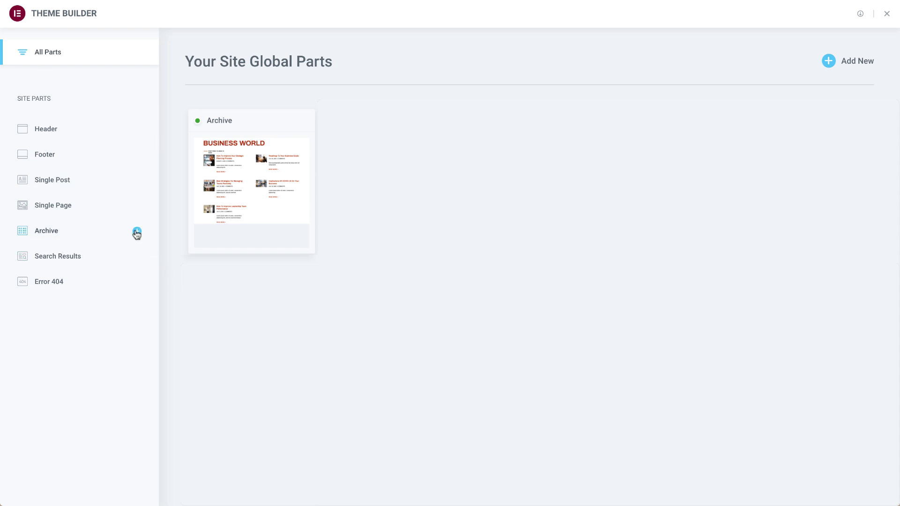
left_click(136, 233)
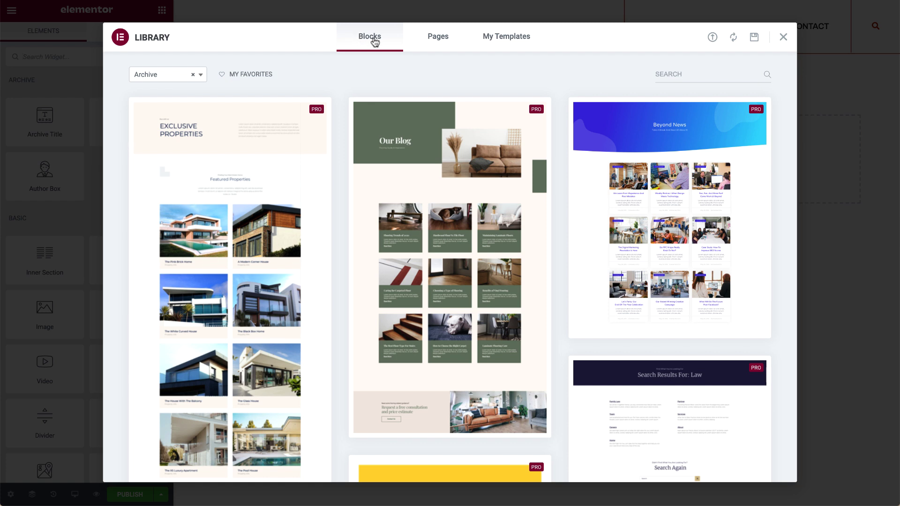
left_click(505, 42)
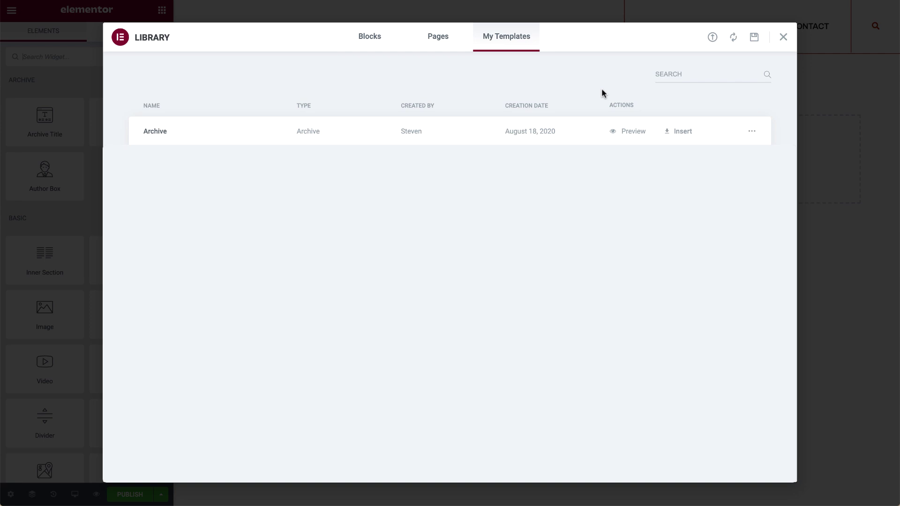
left_click(681, 132)
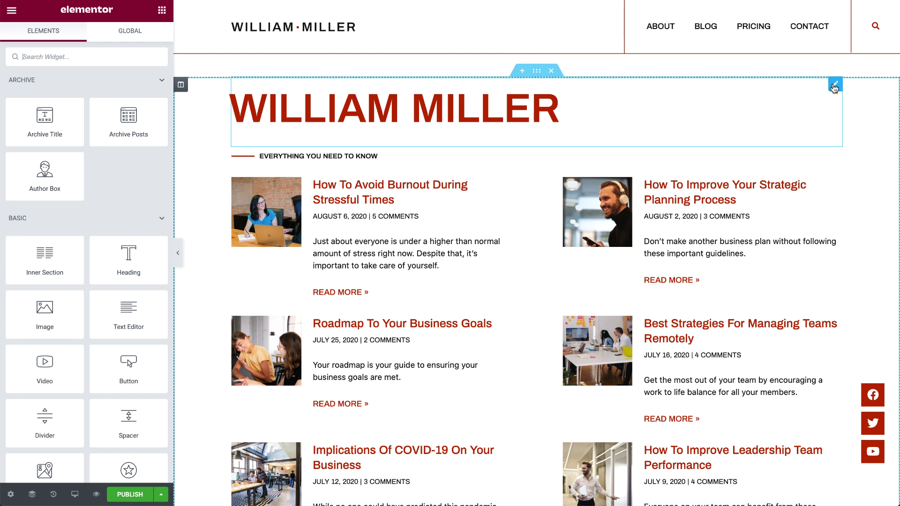
Leave the heading's Archive Title without context, then bring up the Archive Posts layout settings.
left_click(834, 87)
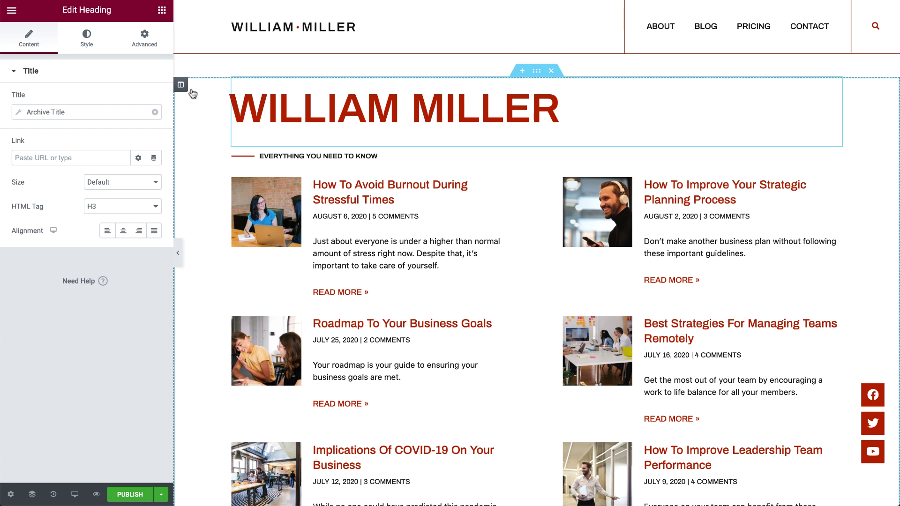
left_click(21, 113)
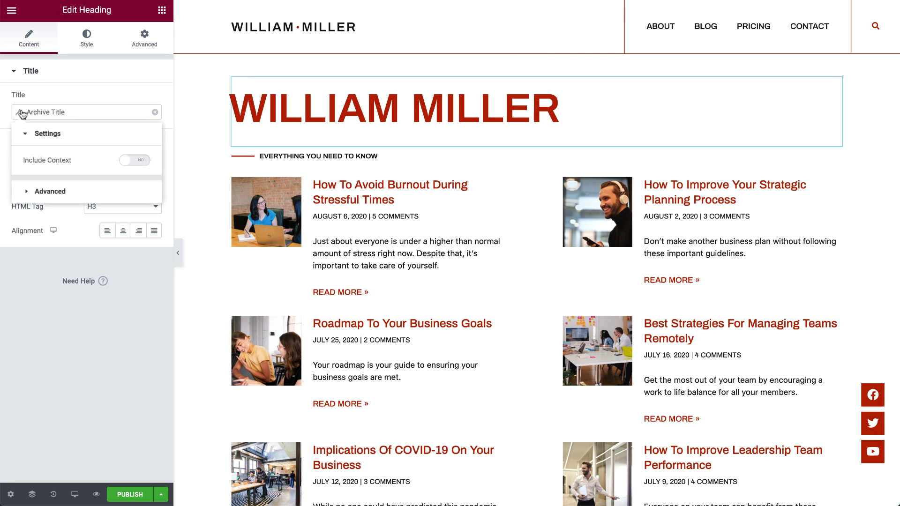
left_click(140, 161)
left_click(138, 162)
left_click(139, 98)
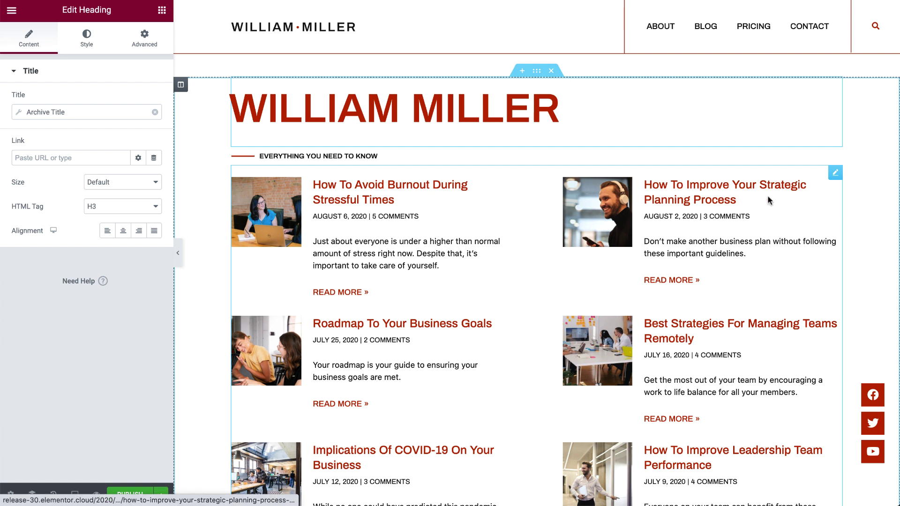
left_click(836, 177)
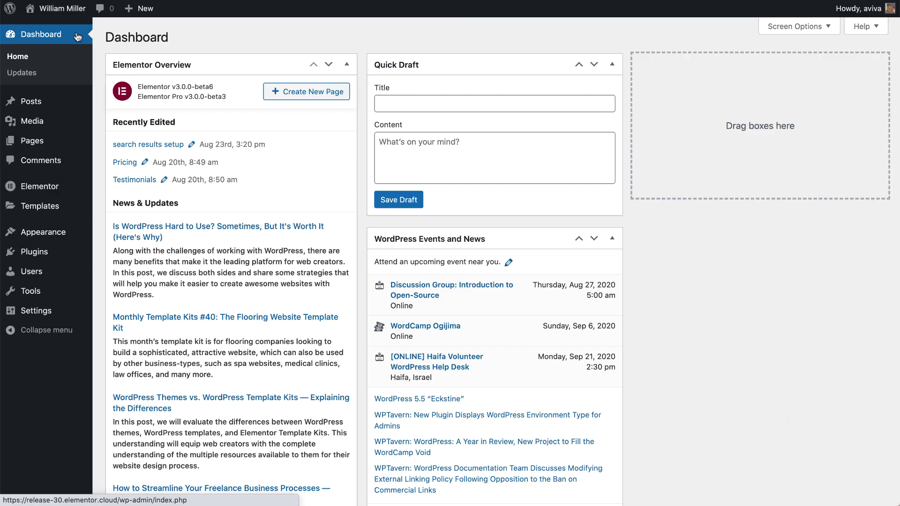
mouse_move(75, 311)
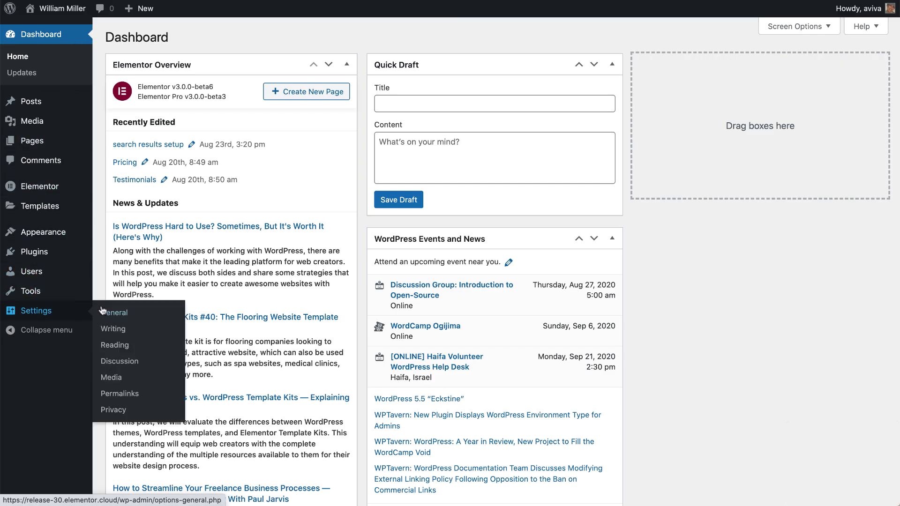
left_click(159, 346)
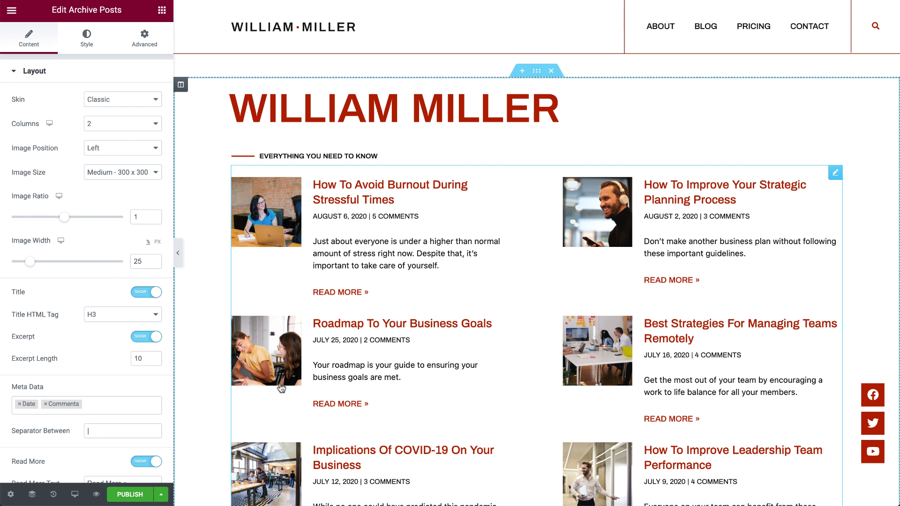
Preview the template as the B2C category archive.
mouse_move(96, 495)
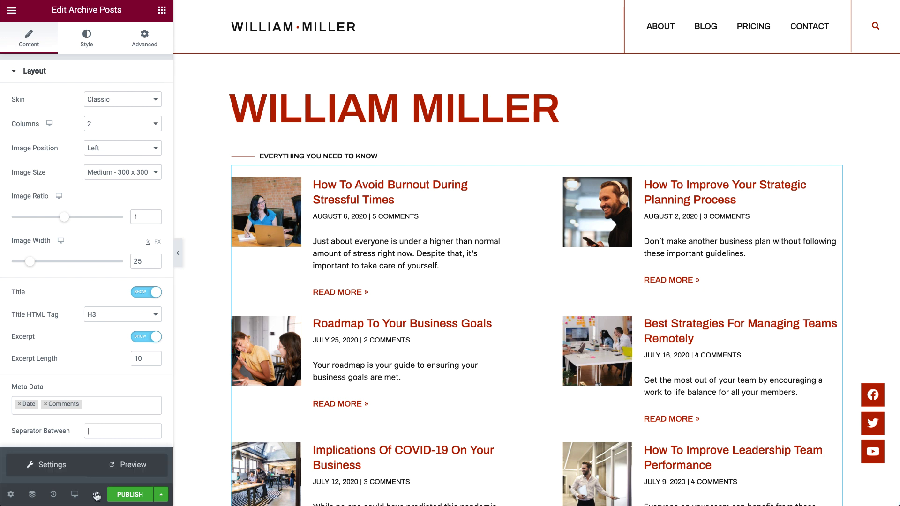
left_click(61, 466)
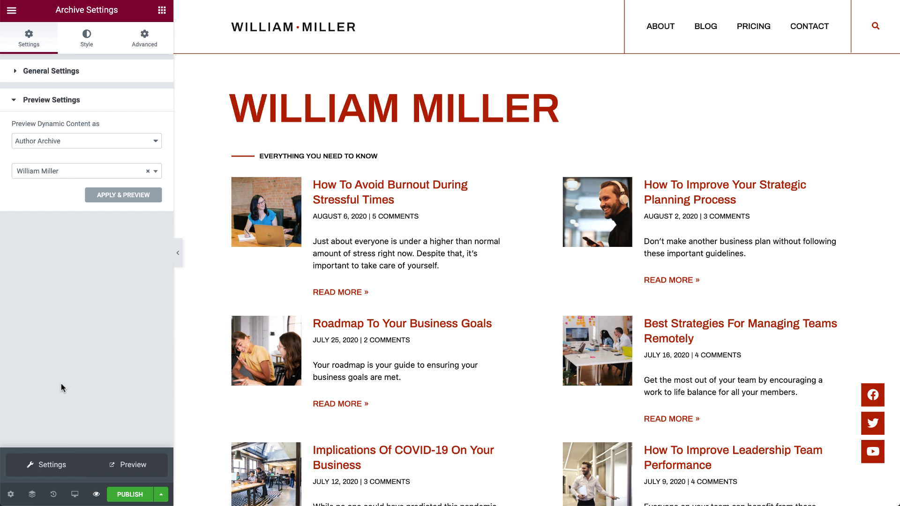
left_click(151, 142)
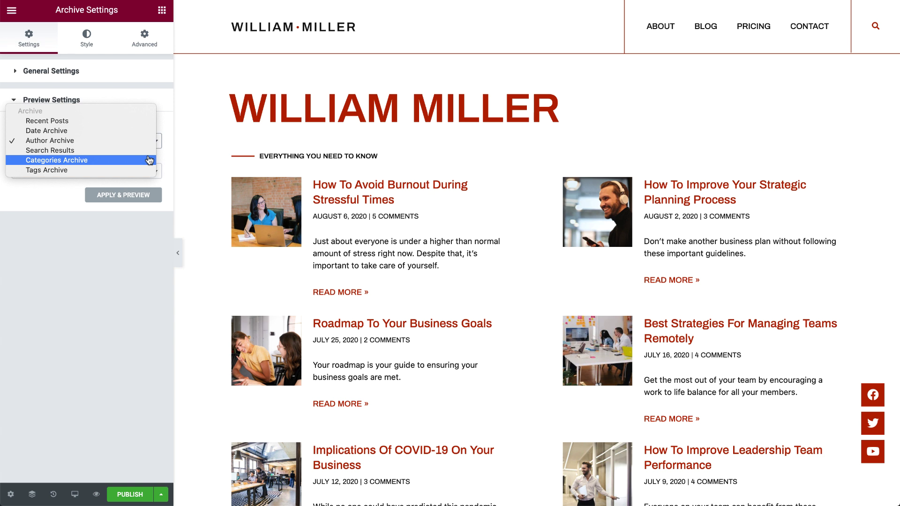
left_click(149, 160)
left_click(151, 172)
type("b2")
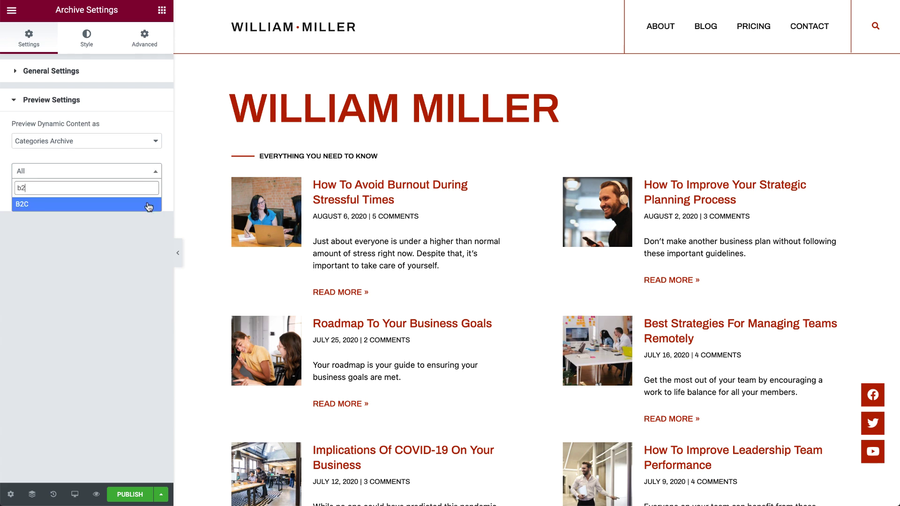
left_click(151, 203)
left_click(140, 195)
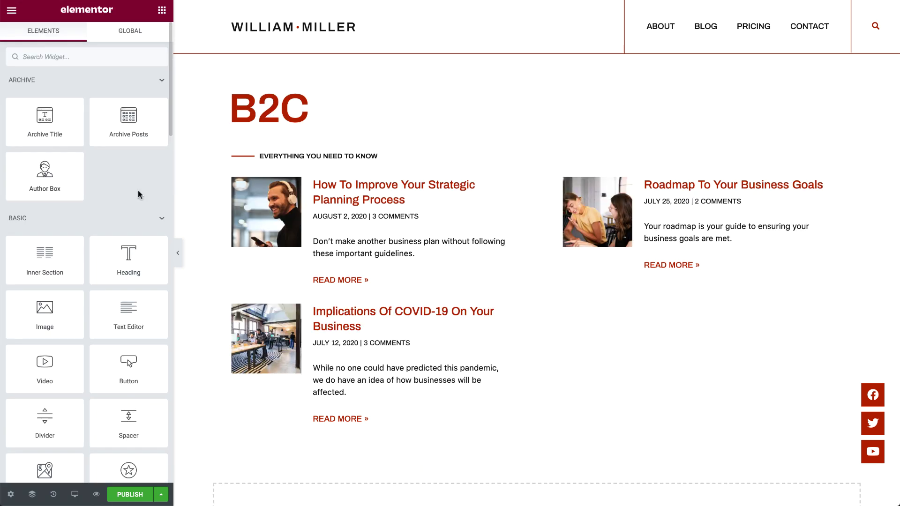
Switch the preview to the Business World category archive.
mouse_move(96, 493)
left_click(52, 464)
left_click(140, 172)
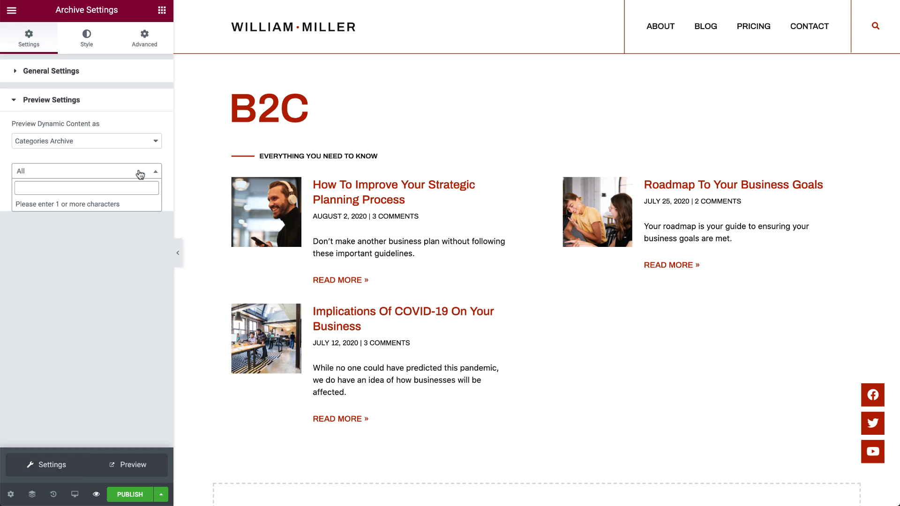
type("busi")
left_click(134, 204)
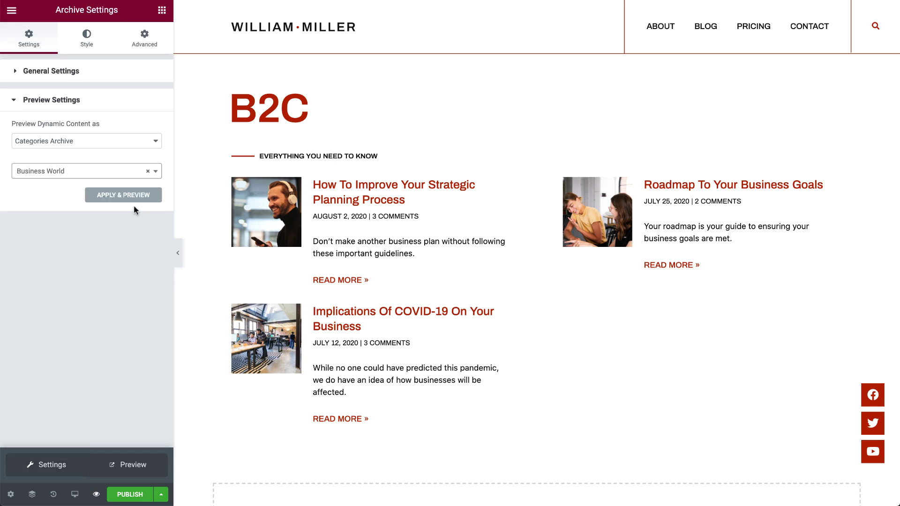
left_click(134, 195)
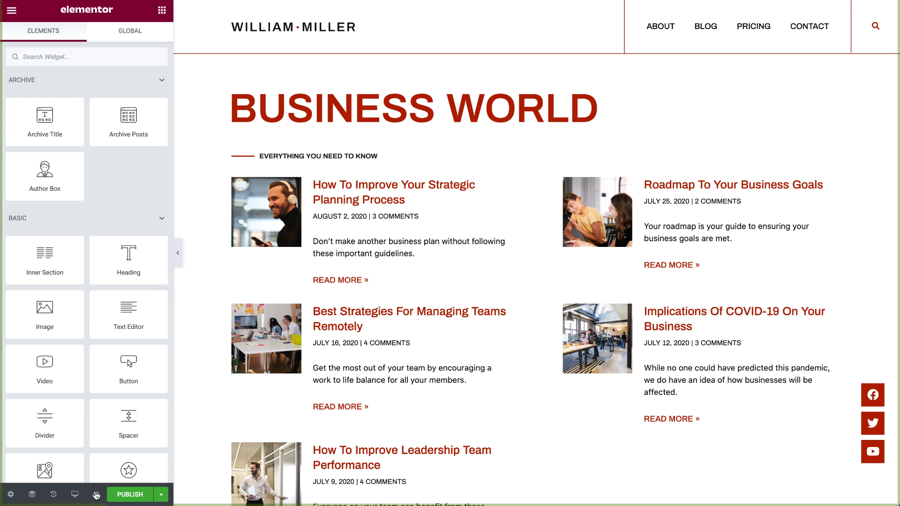
Switch the preview to the empty Freelancing category archive.
mouse_move(96, 494)
left_click(57, 466)
left_click(157, 141)
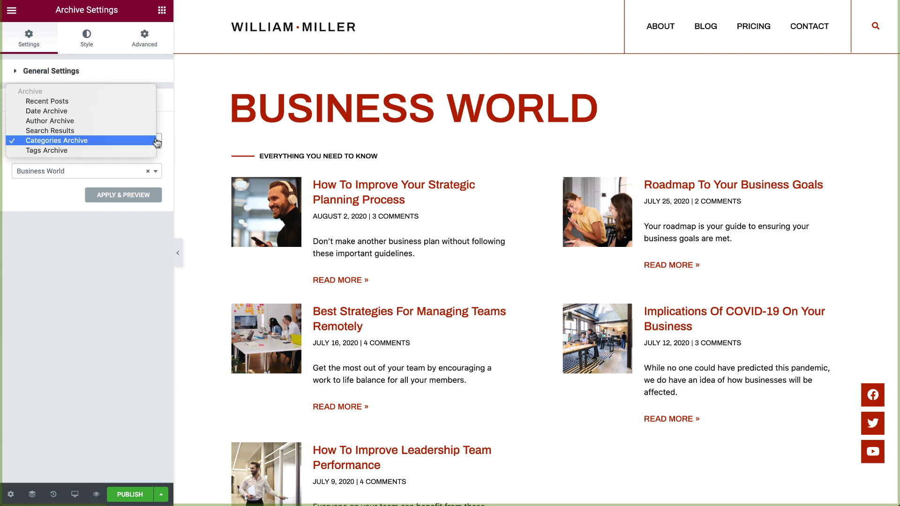
left_click(157, 141)
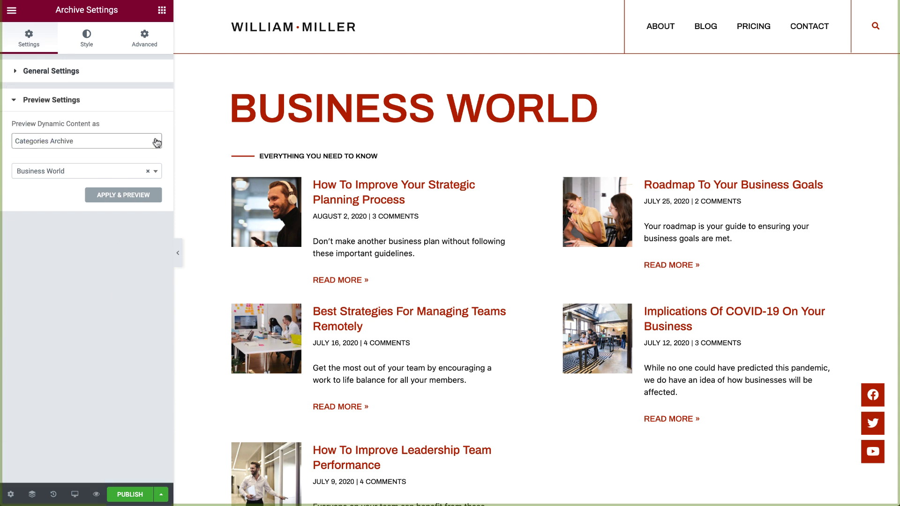
left_click(148, 171)
type("free")
left_click(135, 203)
left_click(137, 195)
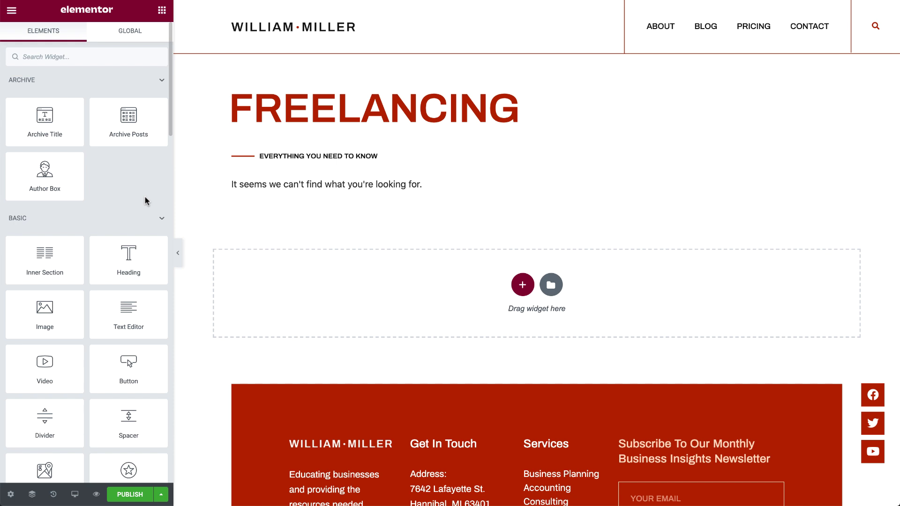
Set the nothing-found message to 'Sorry, no articles currently available' and add a publish condition.
left_click(835, 174)
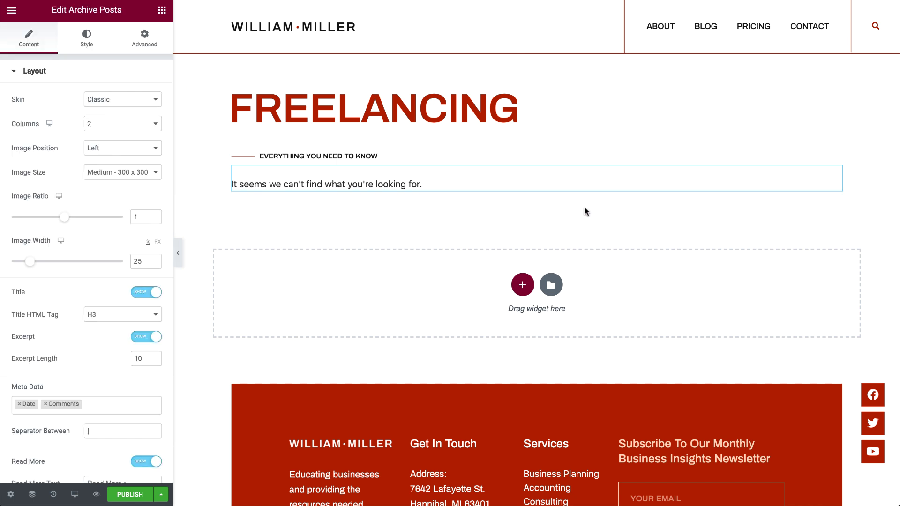
scroll(168, 242, "down", 5)
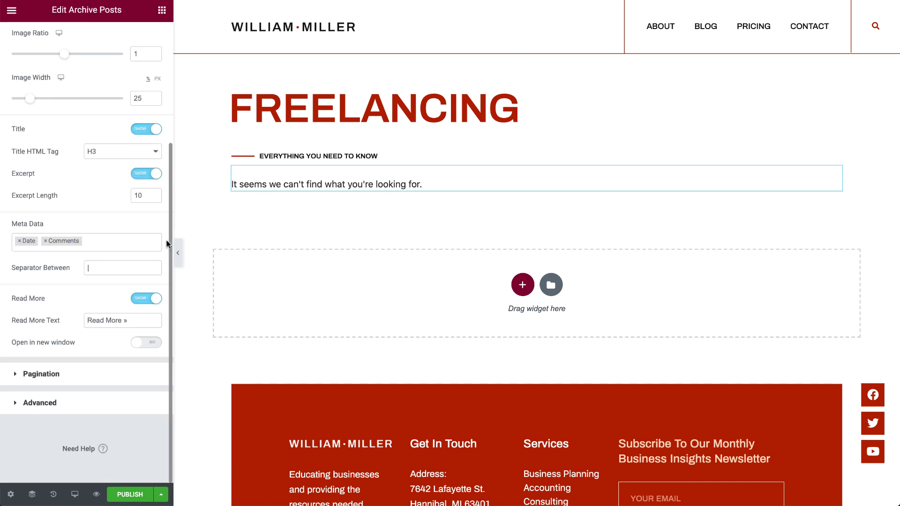
left_click(148, 403)
triple_click(131, 170)
type("Sorry, no articles currently available")
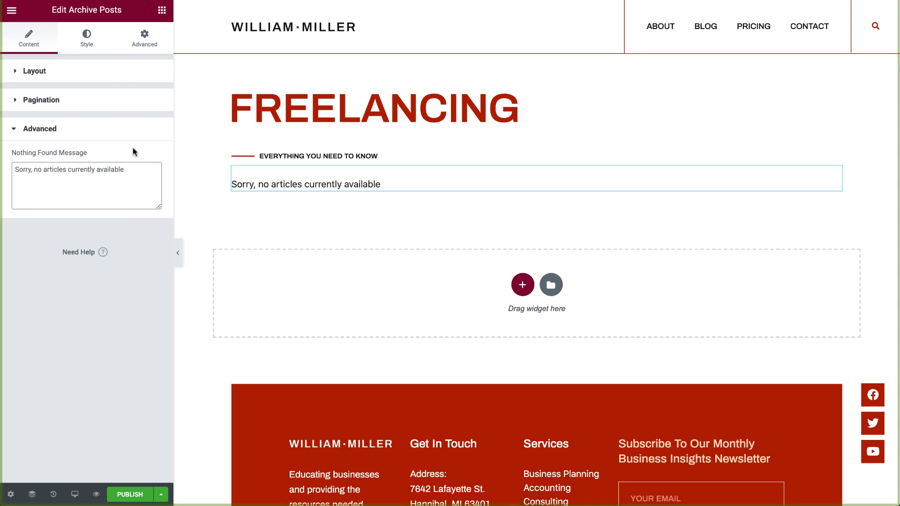
left_click(135, 495)
left_click(449, 293)
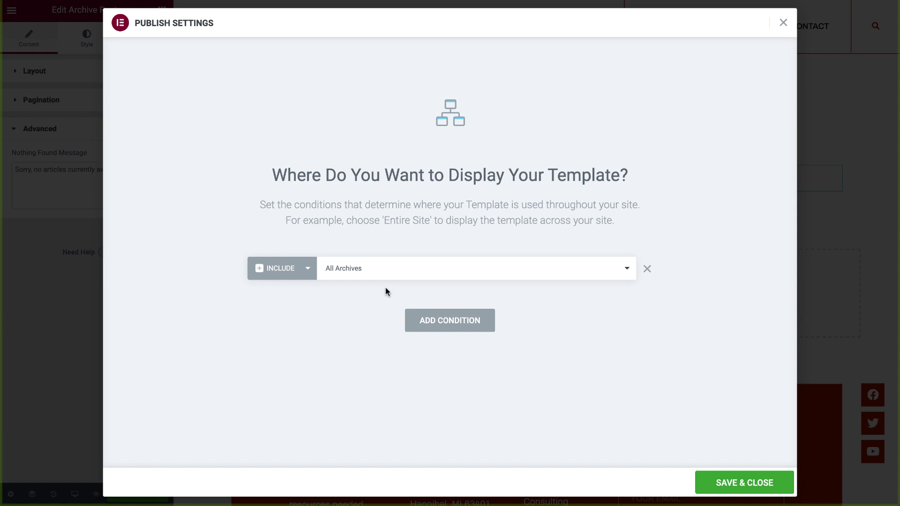
Limit the display condition to the Business World category and save it.
left_click(395, 272)
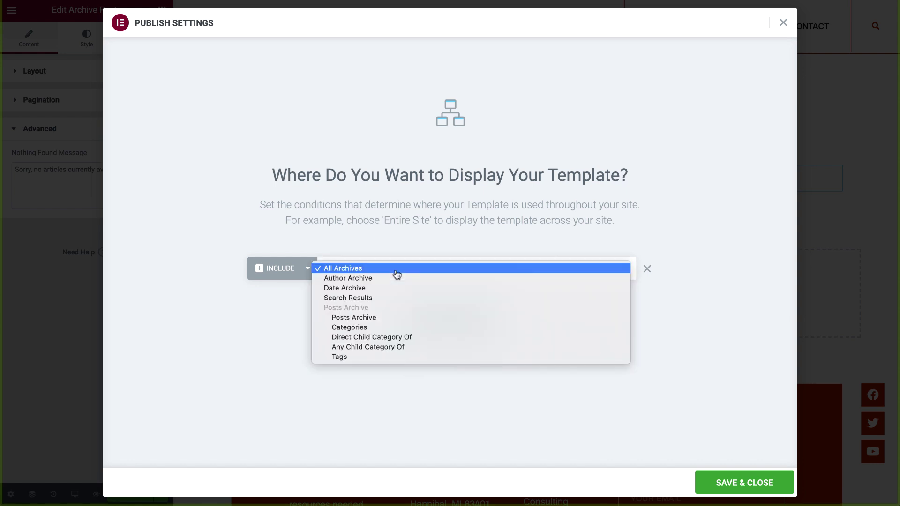
left_click(396, 329)
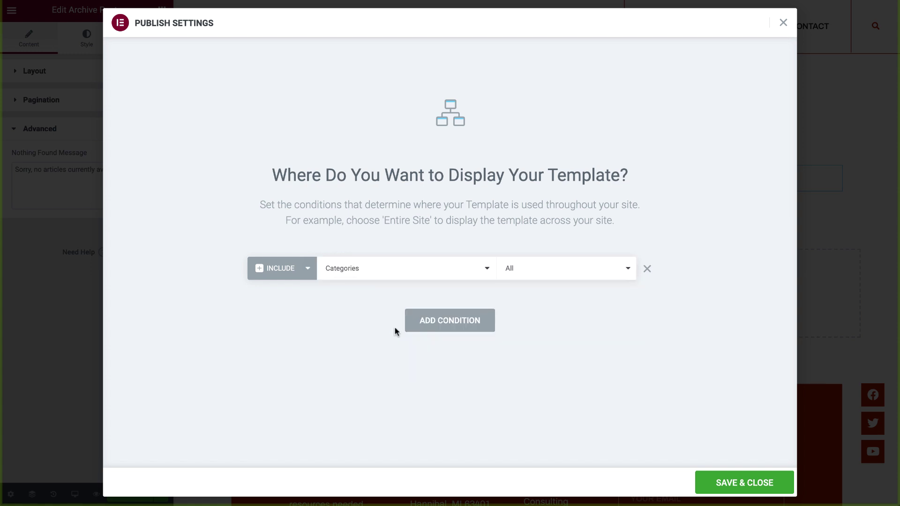
left_click(568, 269)
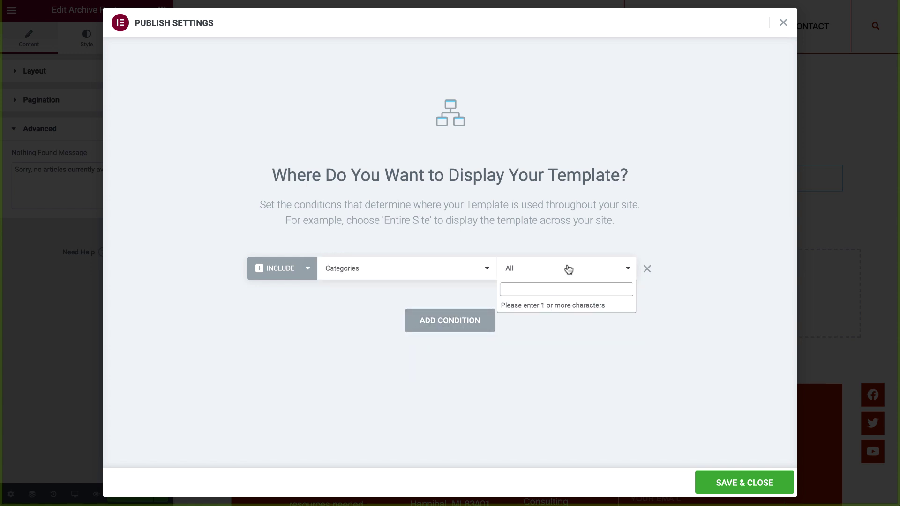
type("bus")
left_click(570, 305)
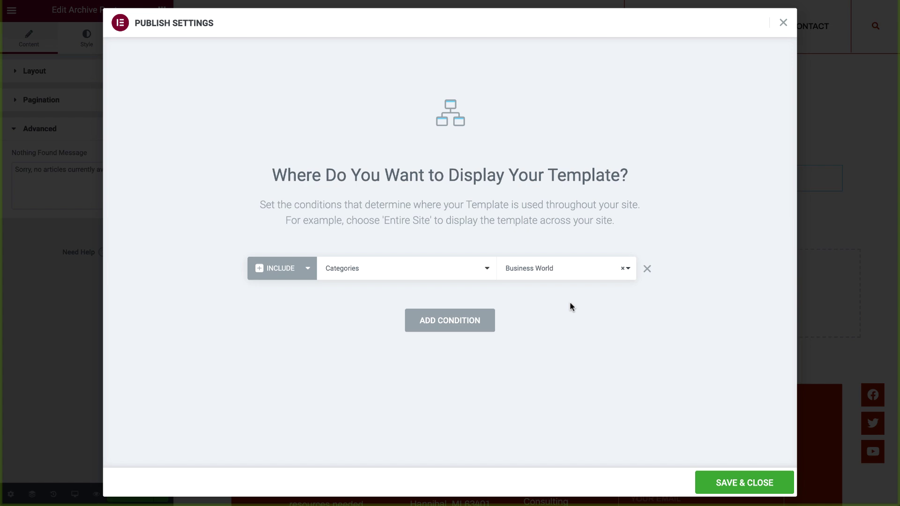
left_click(743, 479)
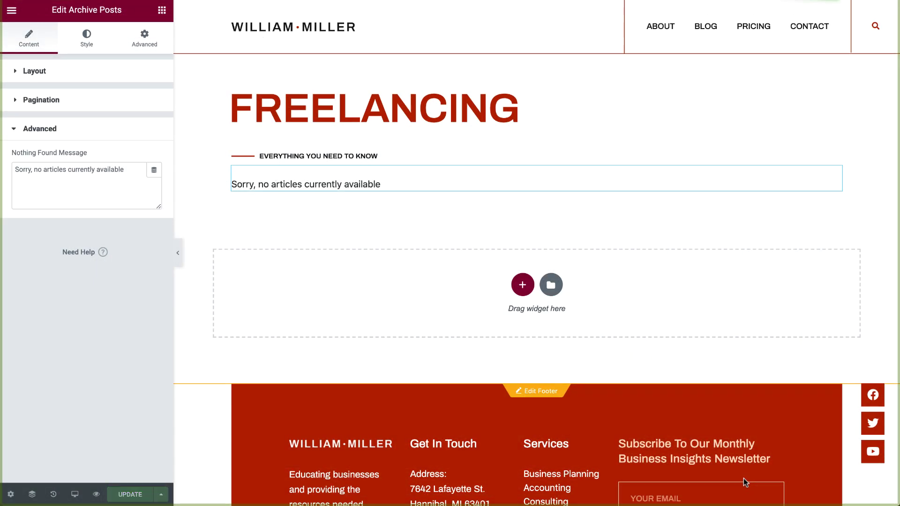